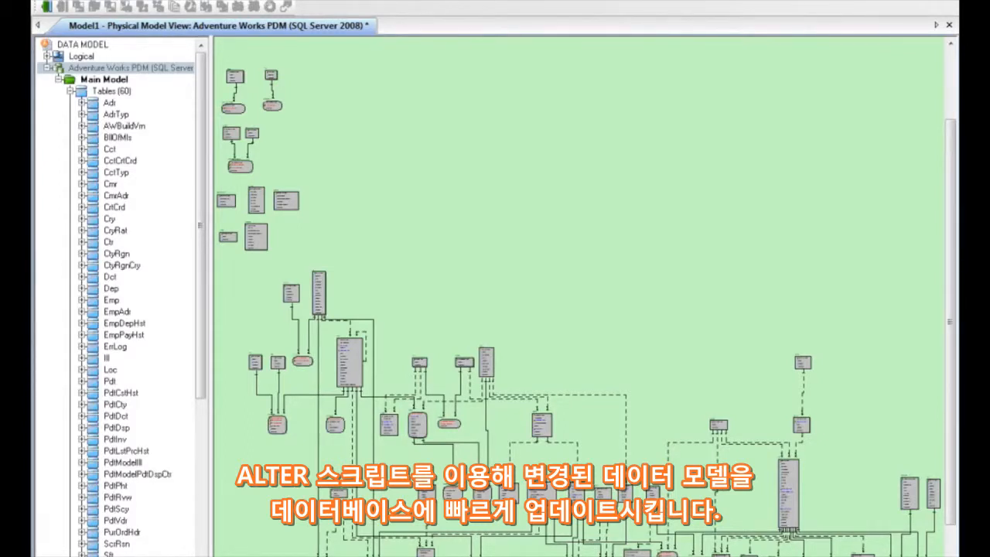
Step: Open the Pdt table of the Adventure Works physical model for editing
{"action": "left_click", "coordinate": [125, 70]}
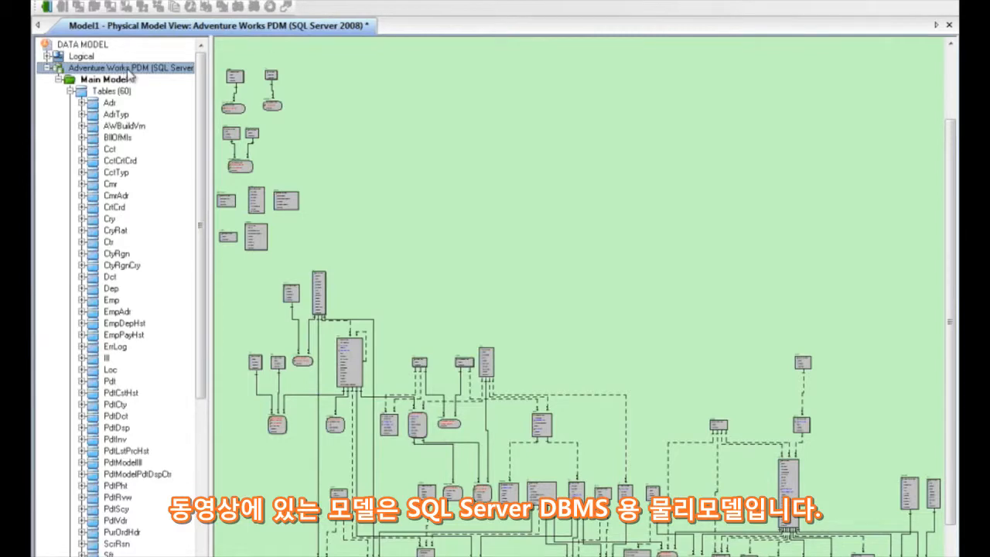
{"action": "left_click", "coordinate": [109, 381]}
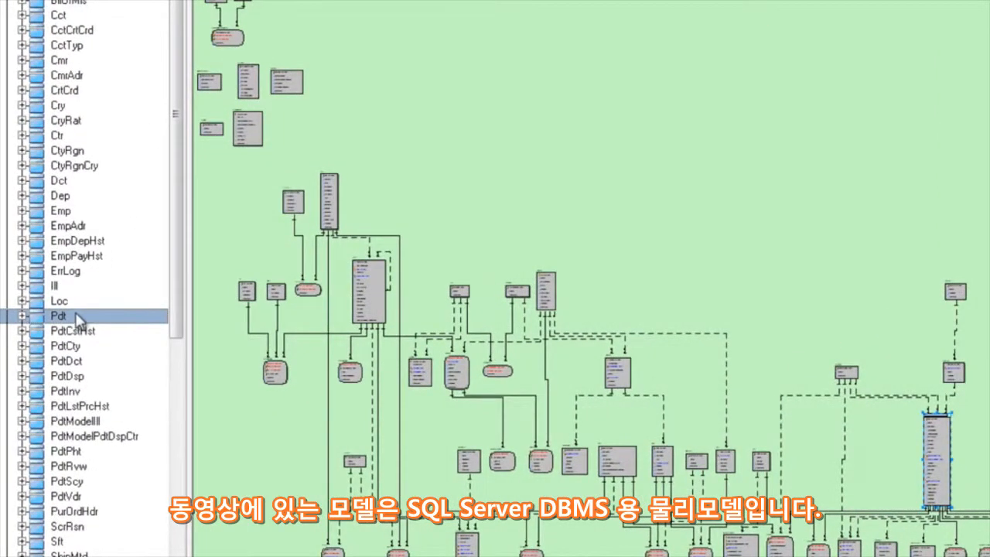
{"action": "double_click", "coordinate": [78, 317]}
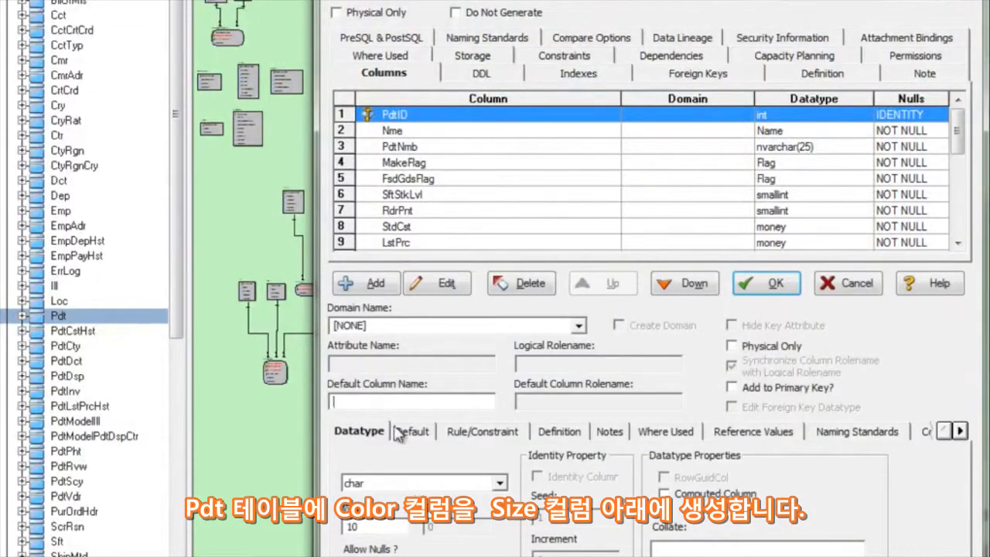
Step: Add a column named Color to the Pdt table with datatype nvarchar and width 15
{"action": "left_click", "coordinate": [480, 398]}
{"action": "type", "text": "Colo"}
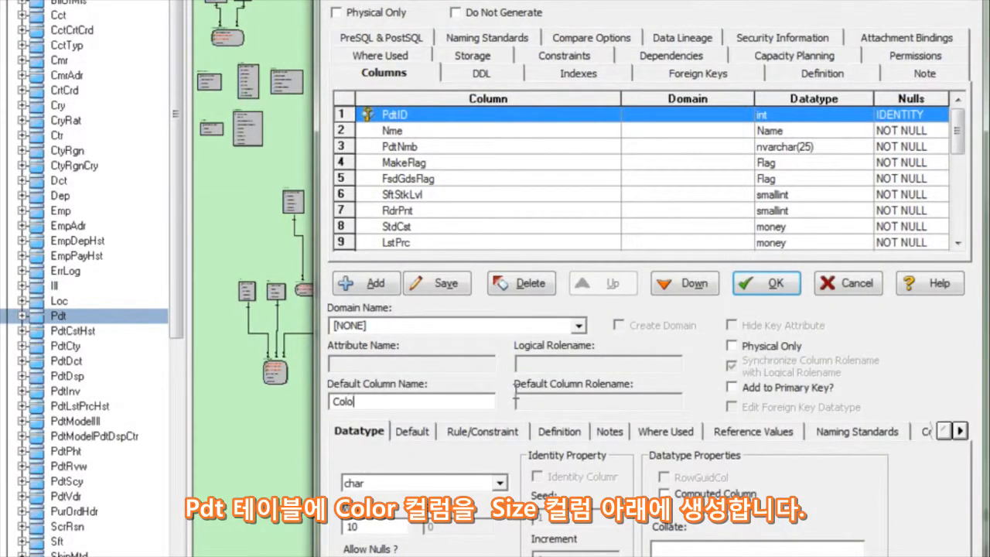
{"action": "type", "text": "r"}
{"action": "left_click", "coordinate": [500, 483]}
{"action": "key", "text": "n"}
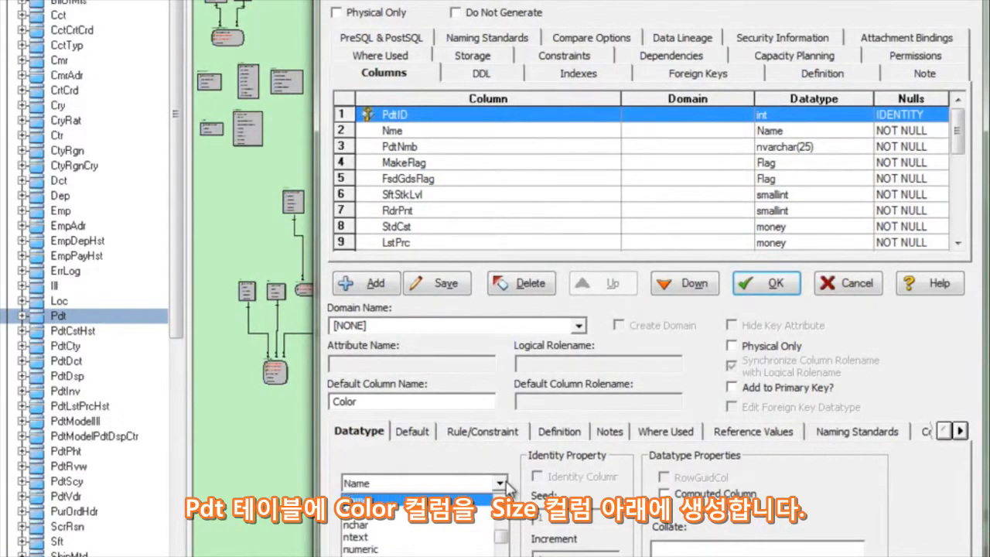
{"action": "left_click", "coordinate": [387, 556]}
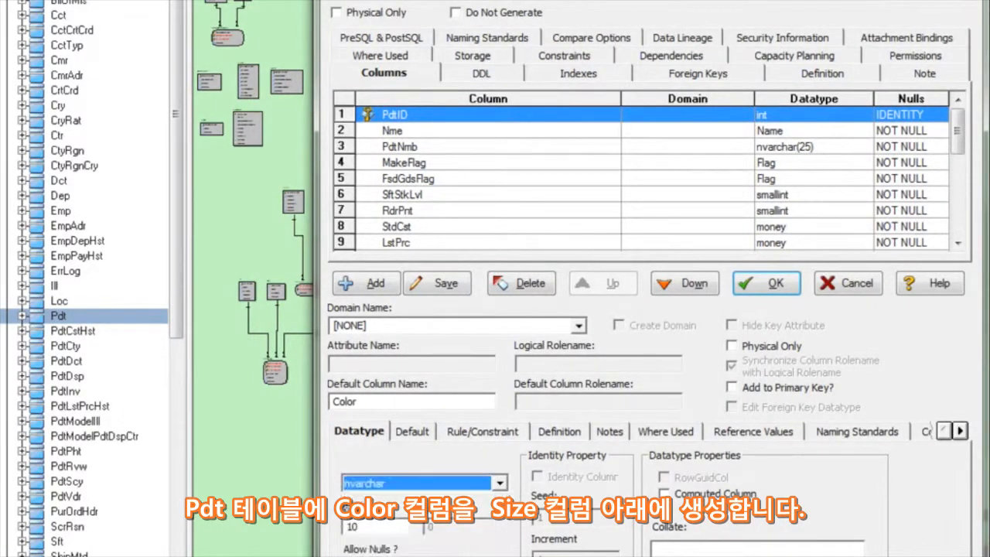
{"action": "left_click", "coordinate": [378, 524]}
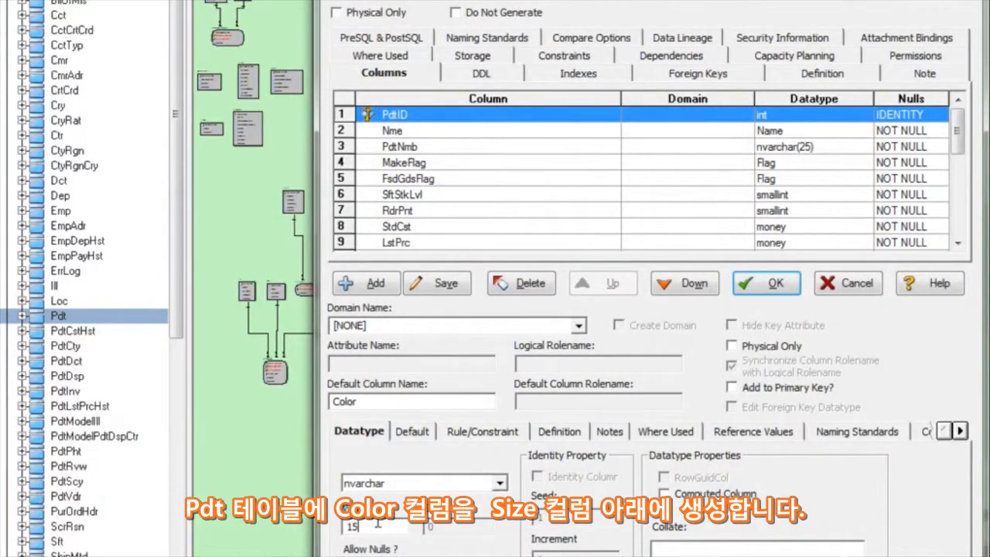
Step: Move the Color column directly below the Sze column and save the Pdt table changes
{"action": "left_click", "coordinate": [695, 284]}
{"action": "left_click", "coordinate": [695, 284]}
{"action": "left_click", "coordinate": [696, 284]}
{"action": "left_click", "coordinate": [696, 284]}
{"action": "left_click", "coordinate": [696, 284]}
{"action": "left_click", "coordinate": [695, 284]}
{"action": "left_click", "coordinate": [695, 283]}
{"action": "left_click", "coordinate": [695, 284]}
{"action": "left_click", "coordinate": [695, 283]}
{"action": "left_click", "coordinate": [696, 284]}
{"action": "left_click", "coordinate": [584, 292]}
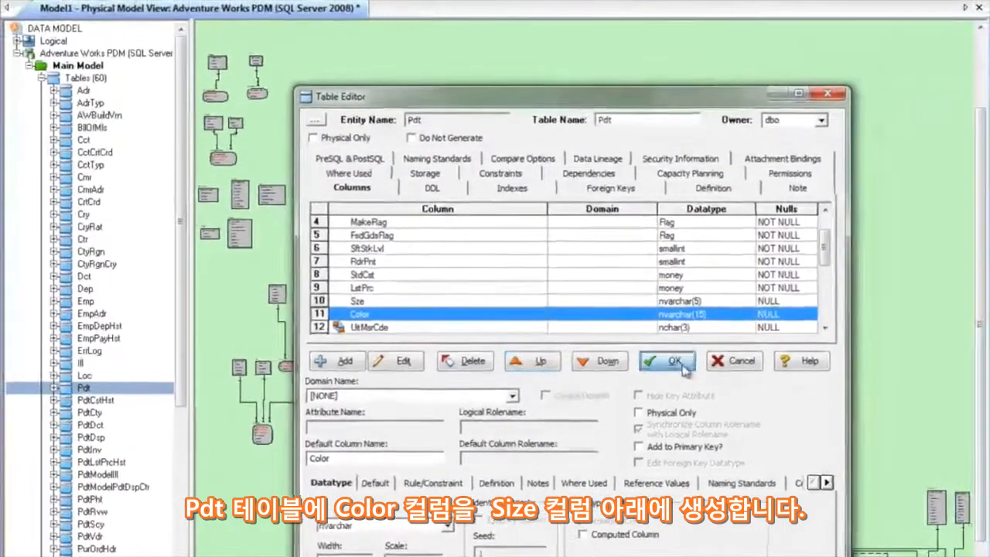
{"action": "left_click", "coordinate": [766, 284]}
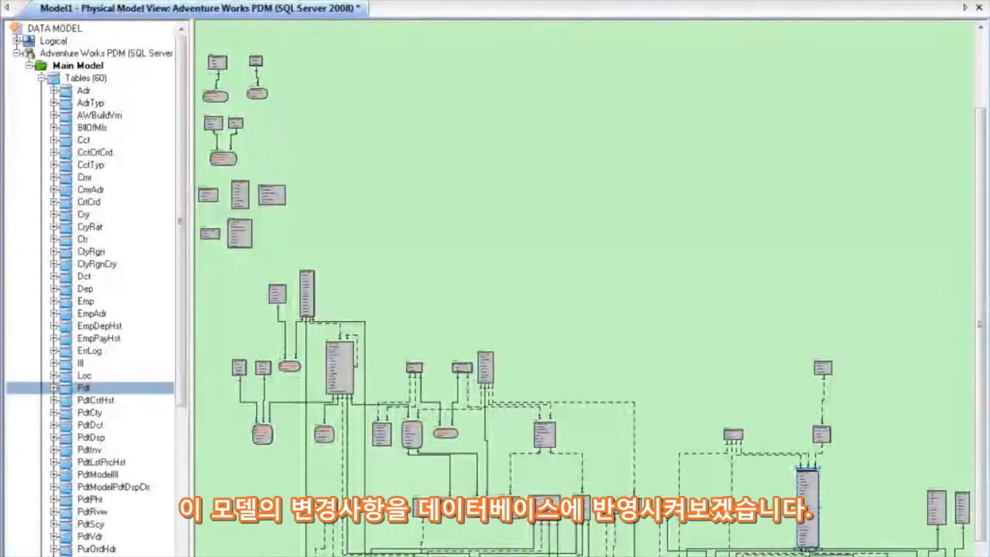
Step: Start the Compare and Merge Utility and choose to compare the current model against a live database
{"action": "left_click", "coordinate": [157, 1]}
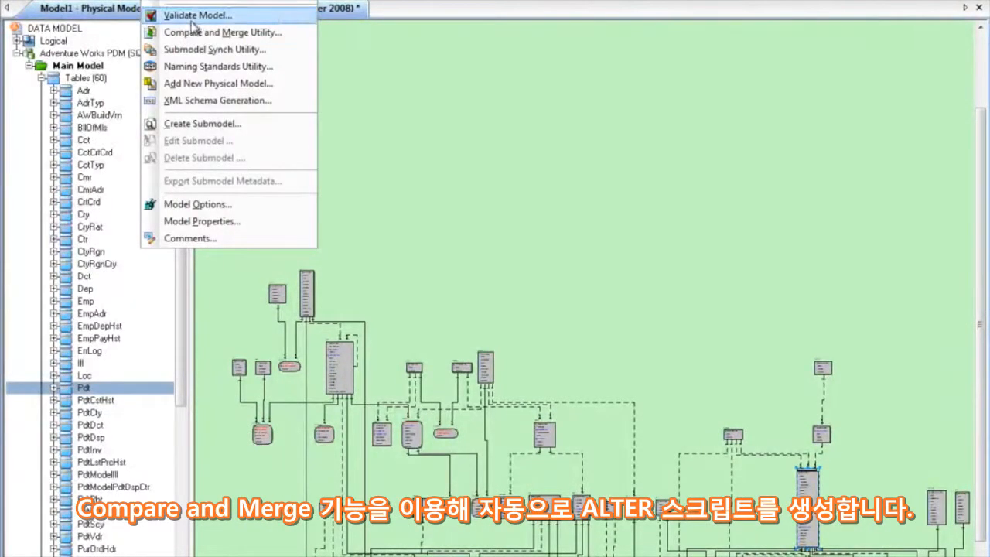
{"action": "left_click", "coordinate": [174, 0]}
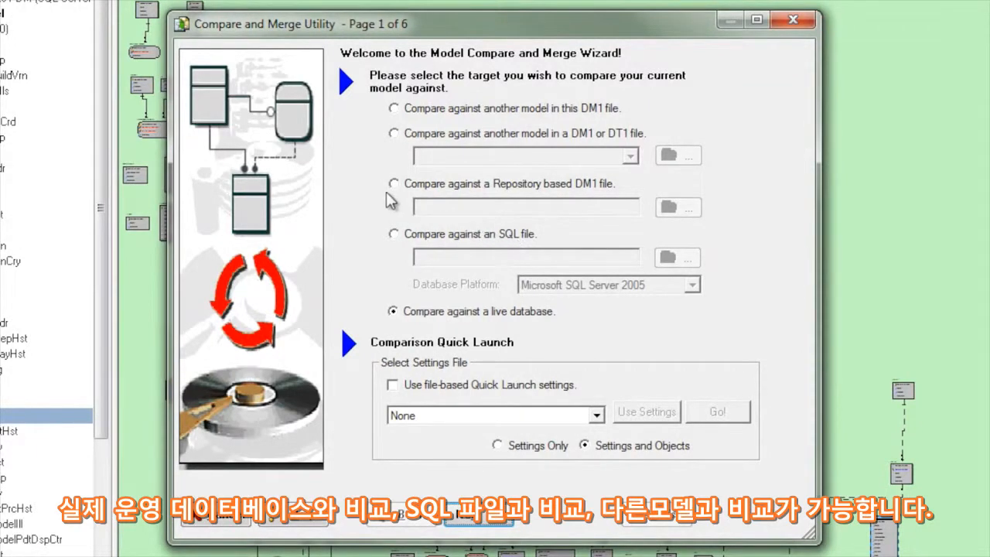
{"action": "left_click", "coordinate": [477, 524]}
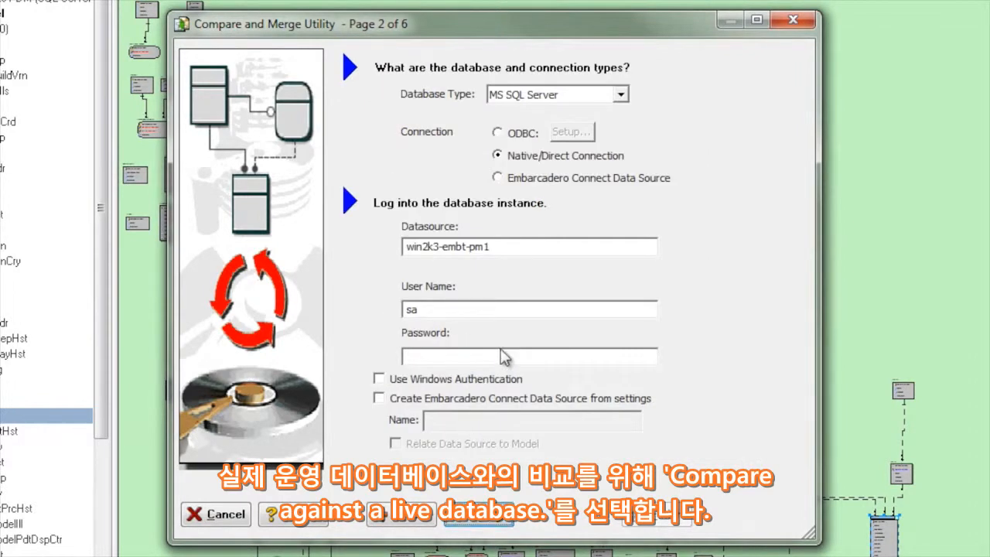
Step: Enter the database login password and connect to the win2k3-embt-pm1 SQL Server instance
{"action": "left_click", "coordinate": [490, 352]}
{"action": "type", "text": "****"}
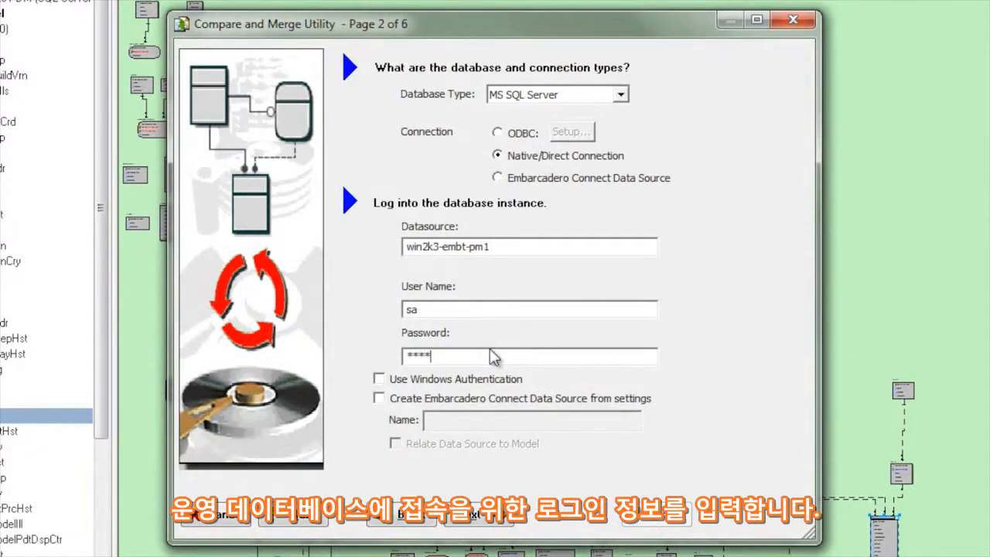
{"action": "left_click", "coordinate": [484, 519]}
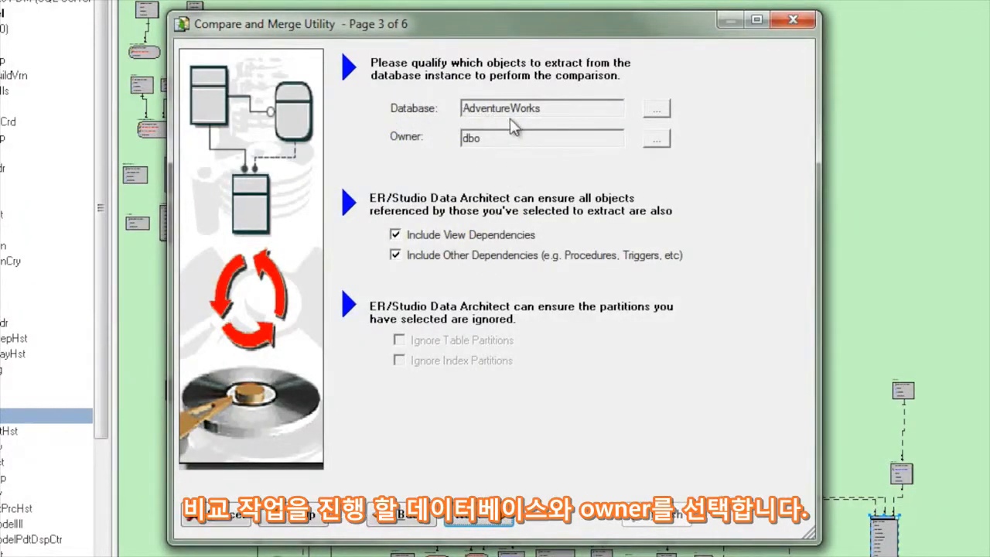
Step: Accept the AdventureWorks database with owner dbo, the preset comparison options and all tables, and run the comparison
{"action": "left_click", "coordinate": [484, 520]}
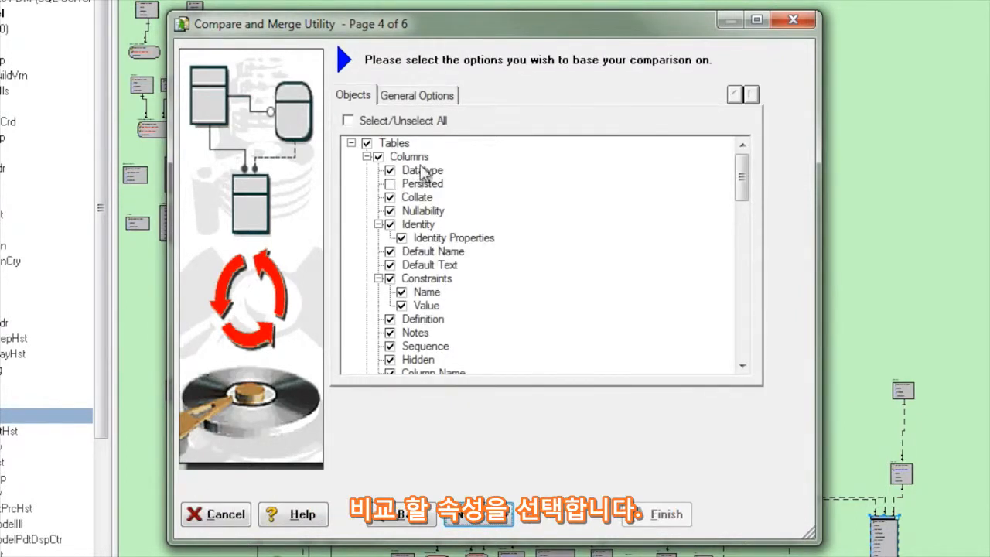
{"action": "left_click", "coordinate": [464, 517]}
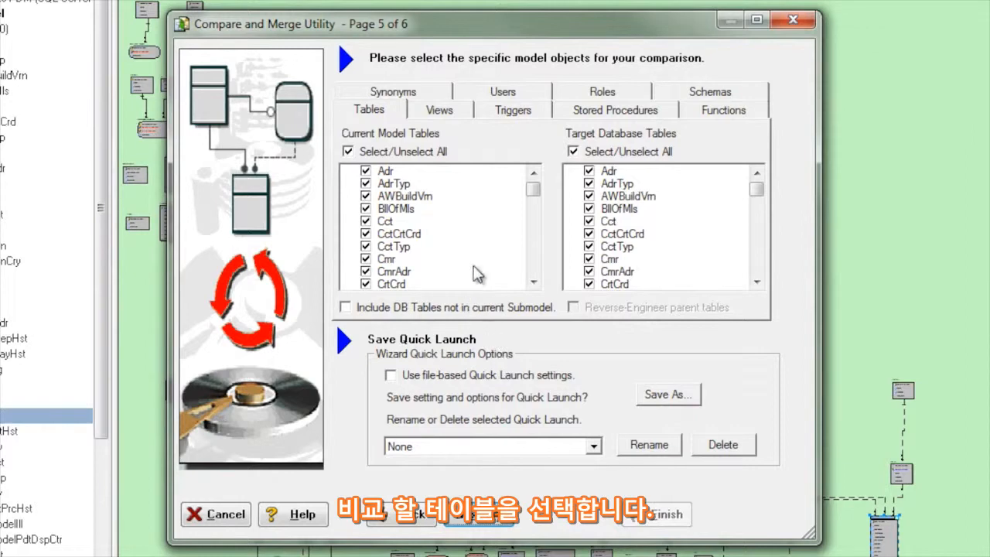
{"action": "mouse_move", "coordinate": [534, 191]}
{"action": "left_mouse_down"}
{"action": "mouse_move", "coordinate": [535, 210]}
{"action": "mouse_move", "coordinate": [538, 190]}
{"action": "left_mouse_up"}
{"action": "left_click", "coordinate": [481, 520]}
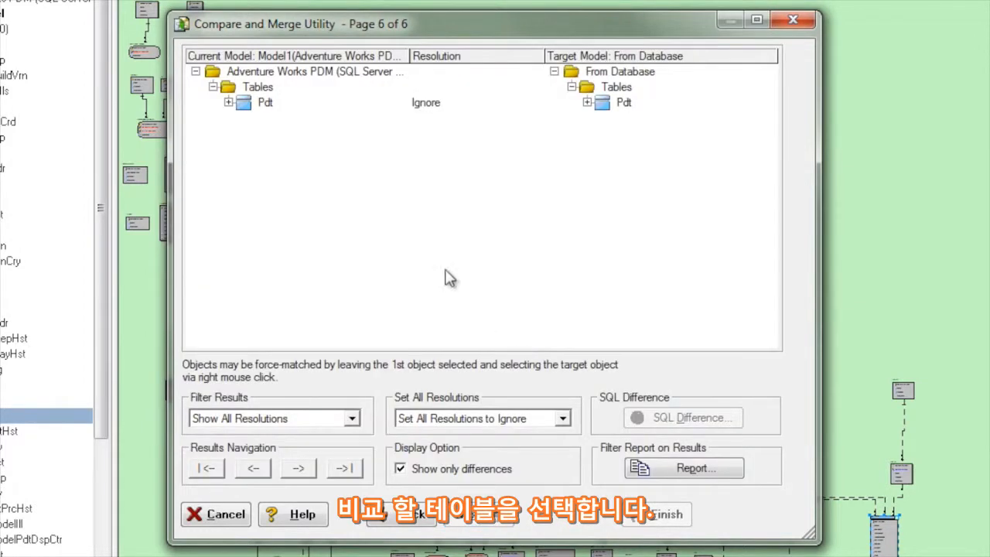
Step: Expand the Pdt table's columns in the comparison results and examine the differences for Color and UitMsrCde
{"action": "left_click", "coordinate": [263, 103]}
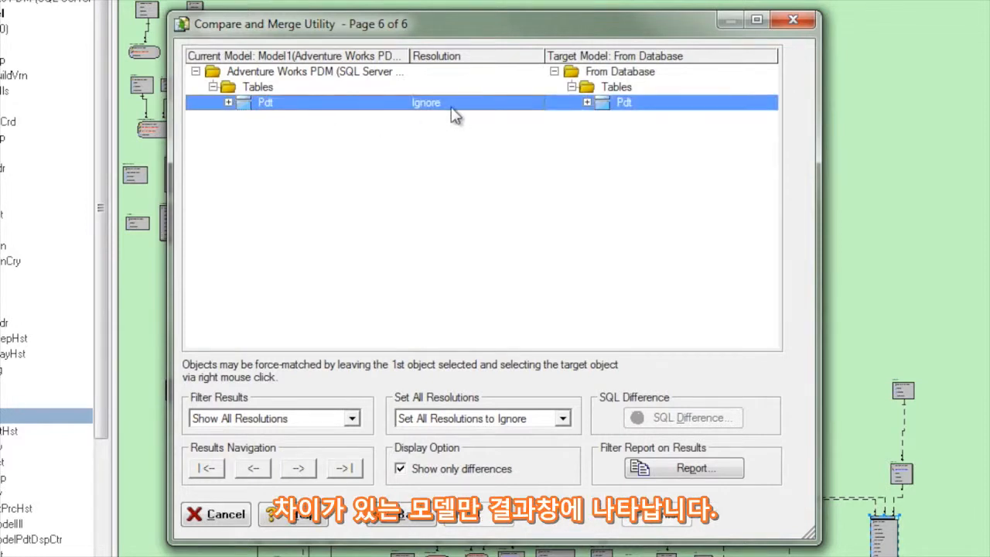
{"action": "left_click", "coordinate": [229, 103]}
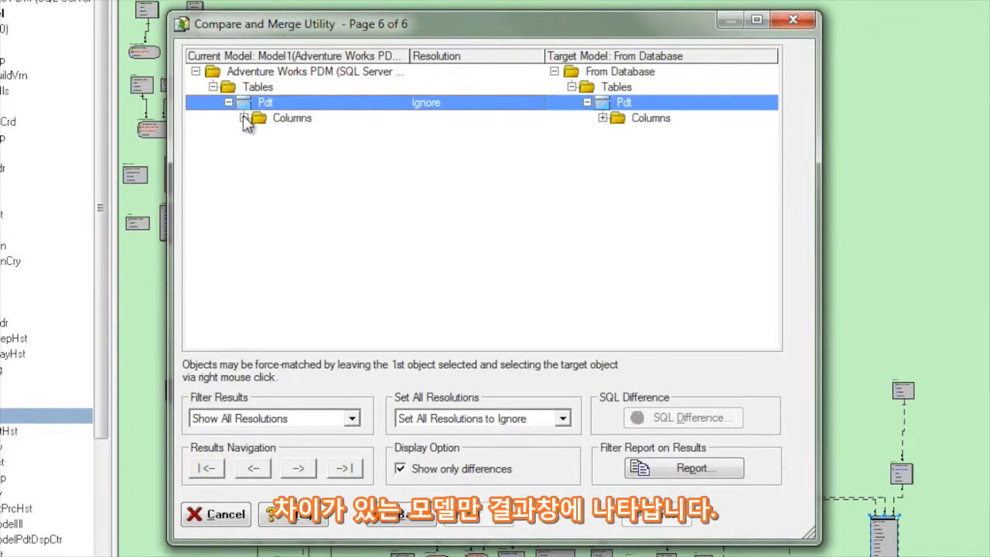
{"action": "left_click", "coordinate": [243, 117]}
{"action": "left_click", "coordinate": [303, 134]}
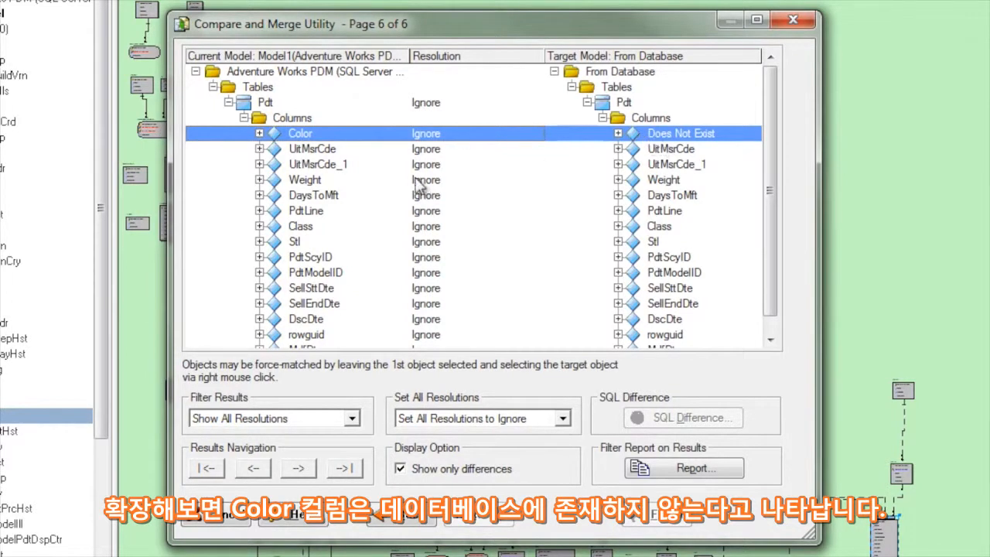
{"action": "left_click", "coordinate": [260, 149]}
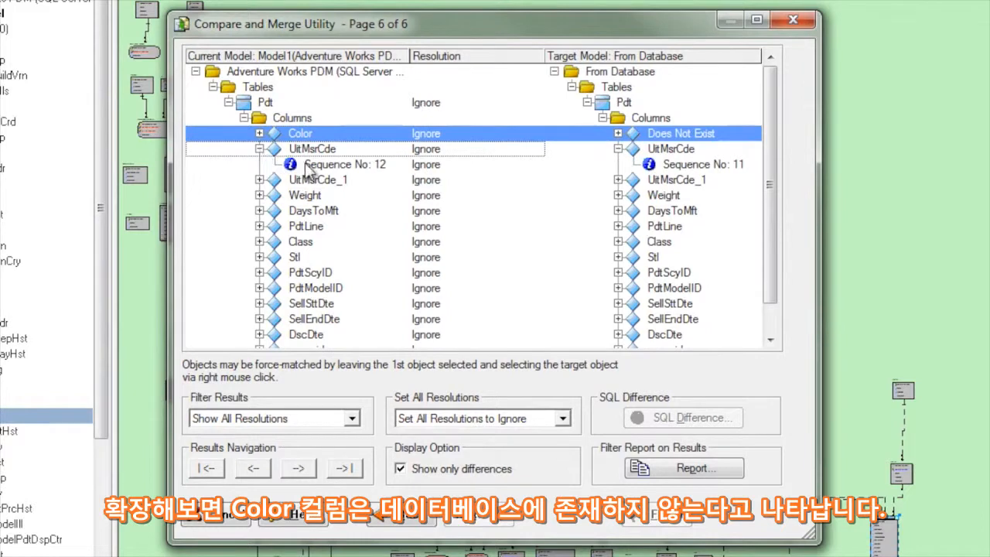
{"action": "left_click", "coordinate": [352, 165]}
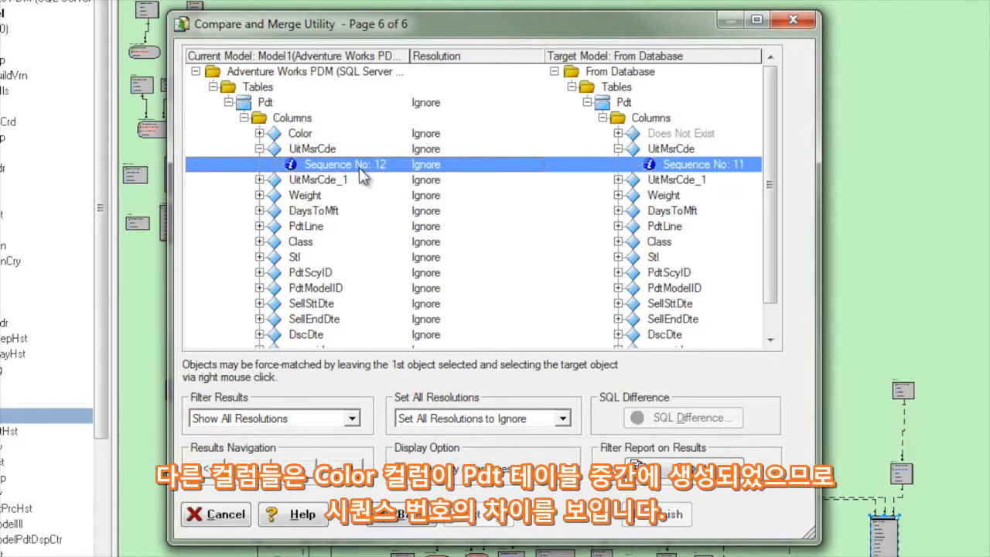
Step: Set the resolution for the Color column to Merge into Target
{"action": "left_click", "coordinate": [314, 136]}
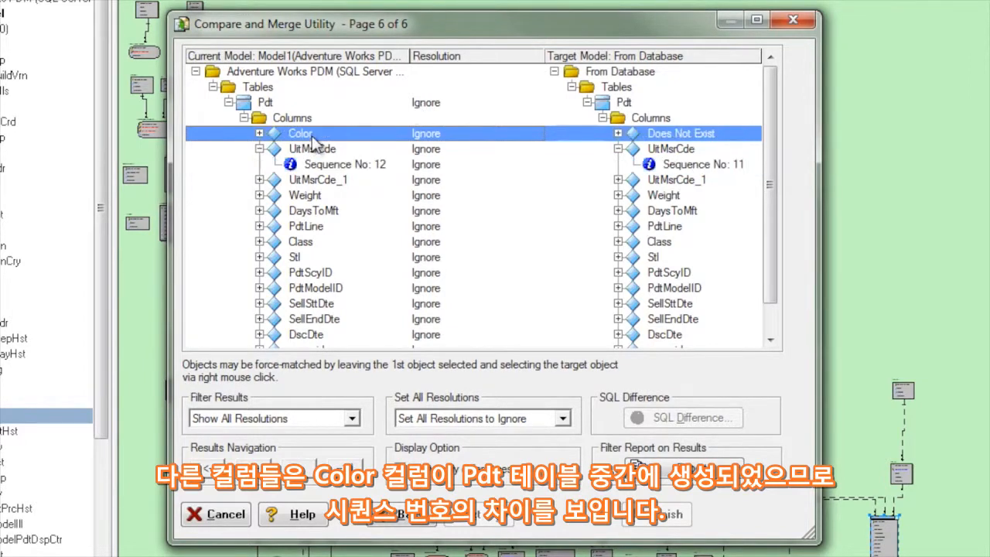
{"action": "left_click", "coordinate": [441, 144]}
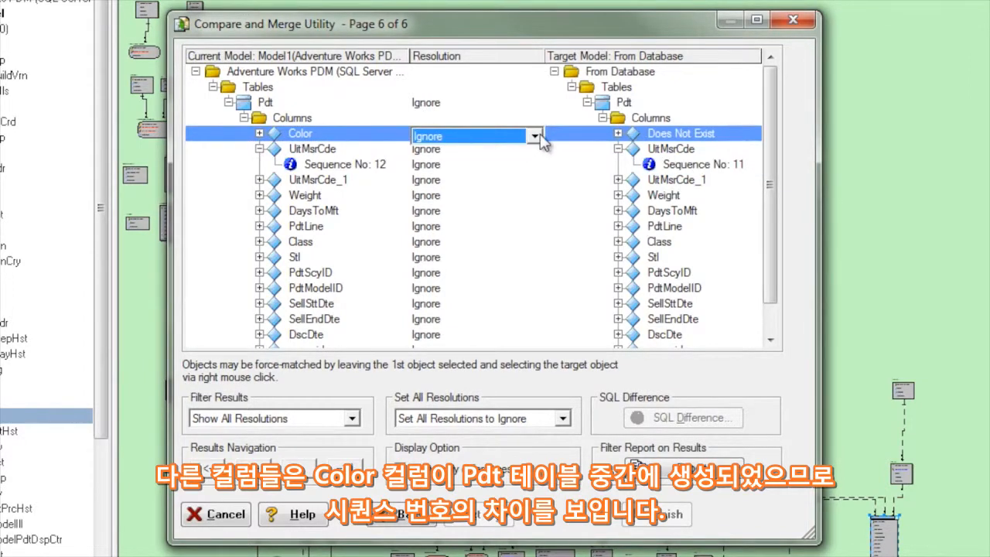
{"action": "left_click", "coordinate": [533, 136]}
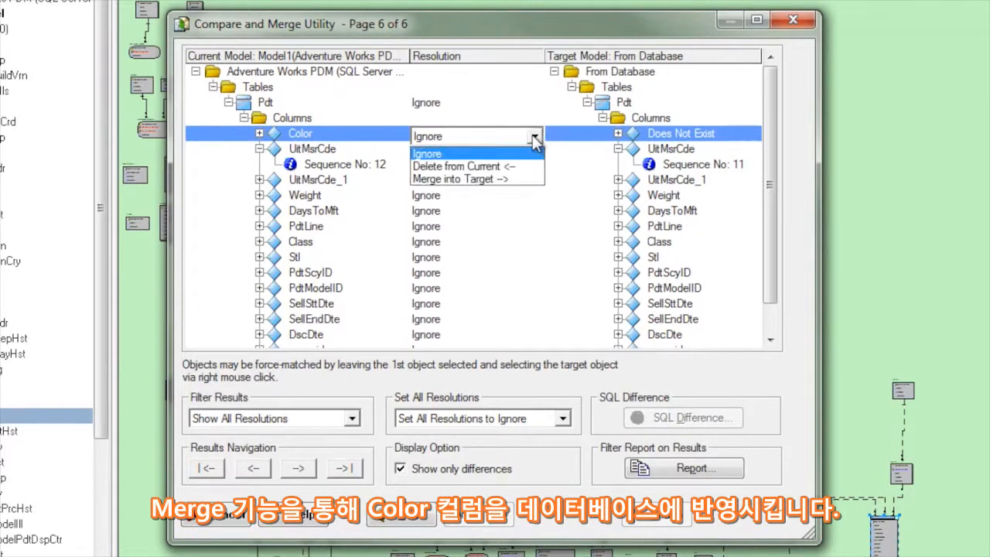
{"action": "left_click", "coordinate": [505, 179]}
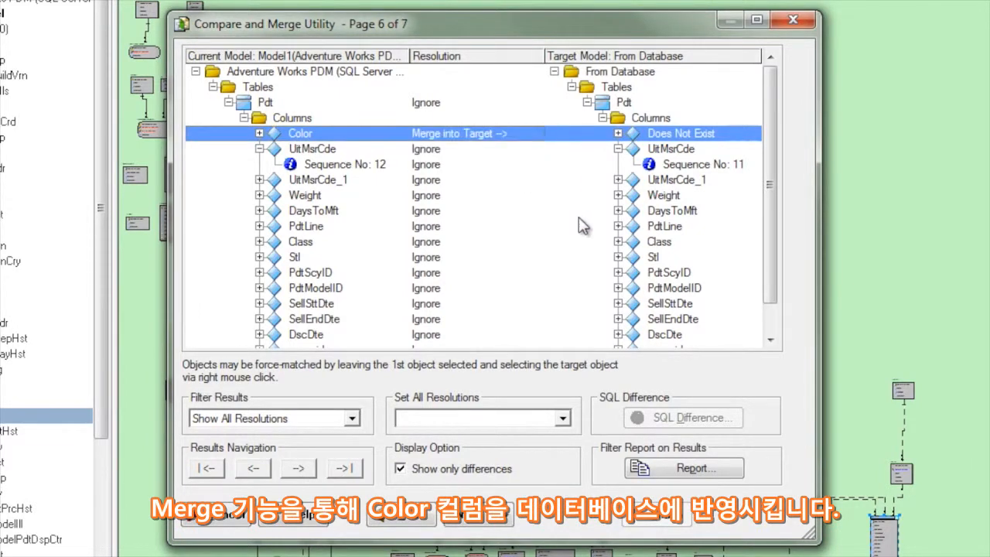
Step: Generate the database alter script with the preset rebuild options and open it in the SQL editor
{"action": "left_click", "coordinate": [489, 521]}
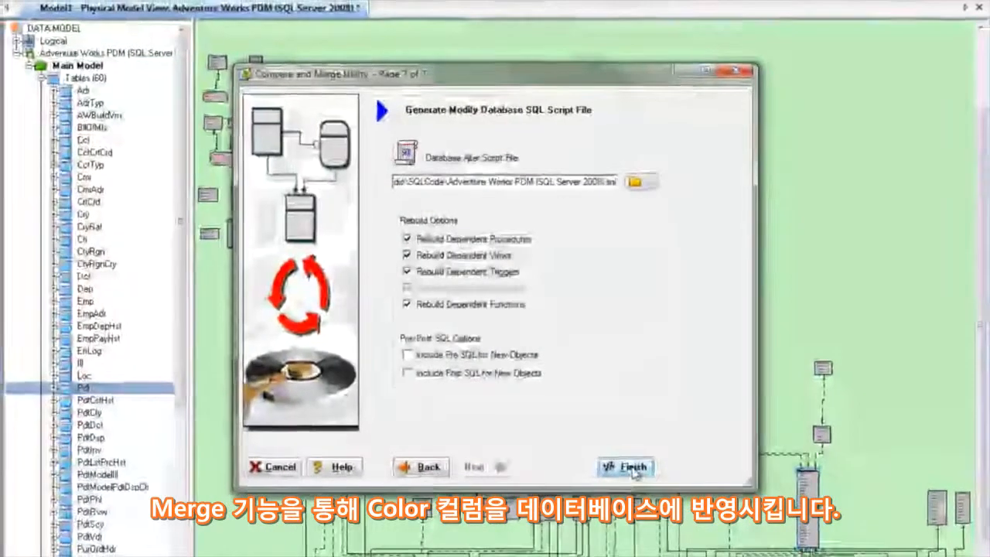
{"action": "left_click", "coordinate": [633, 468]}
{"action": "left_click", "coordinate": [568, 341]}
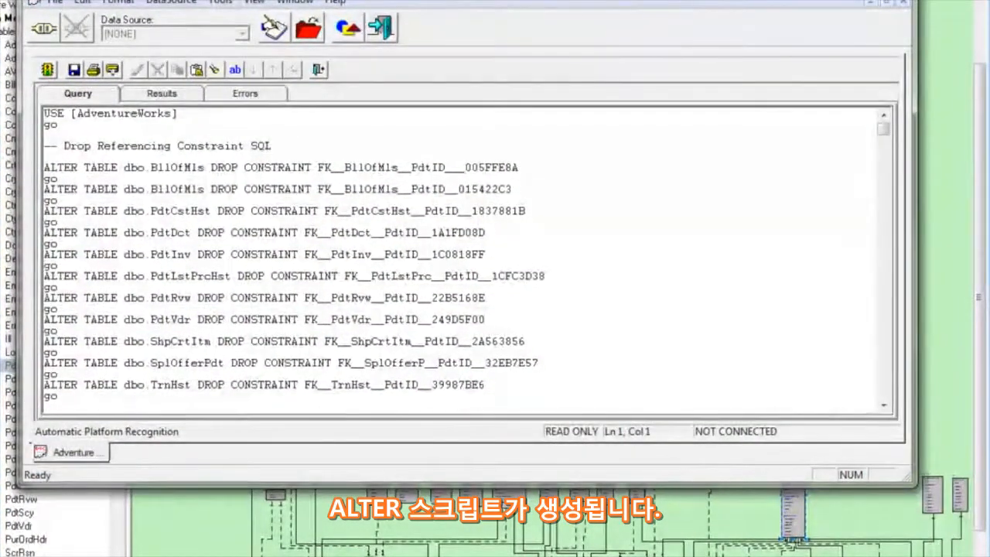
Step: Enlarge the SQL editor window and review the generated ALTER script down to its foreign key statements
{"action": "left_click_drag", "start_coordinate": [561, 0], "coordinate": [556, 0]}
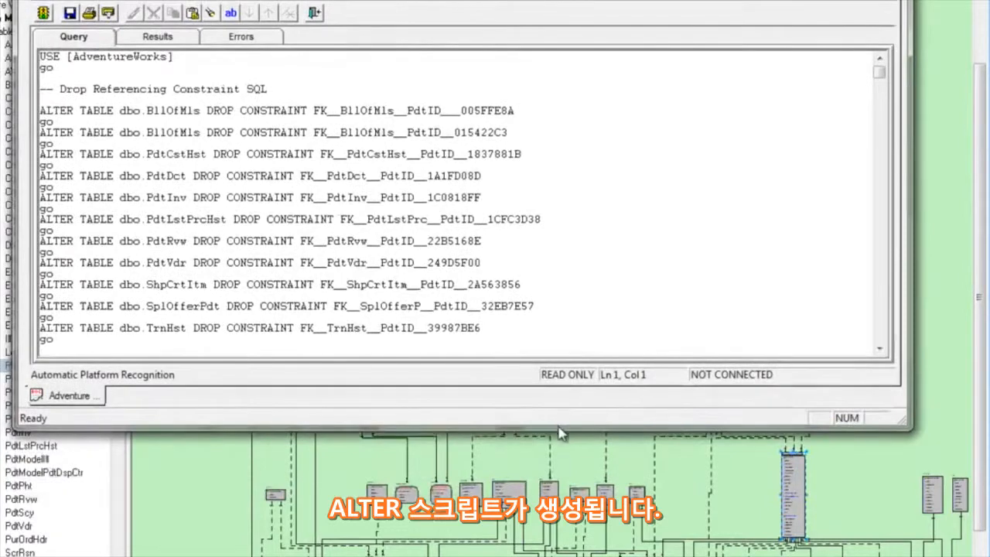
{"action": "left_click_drag", "start_coordinate": [555, 426], "coordinate": [555, 509]}
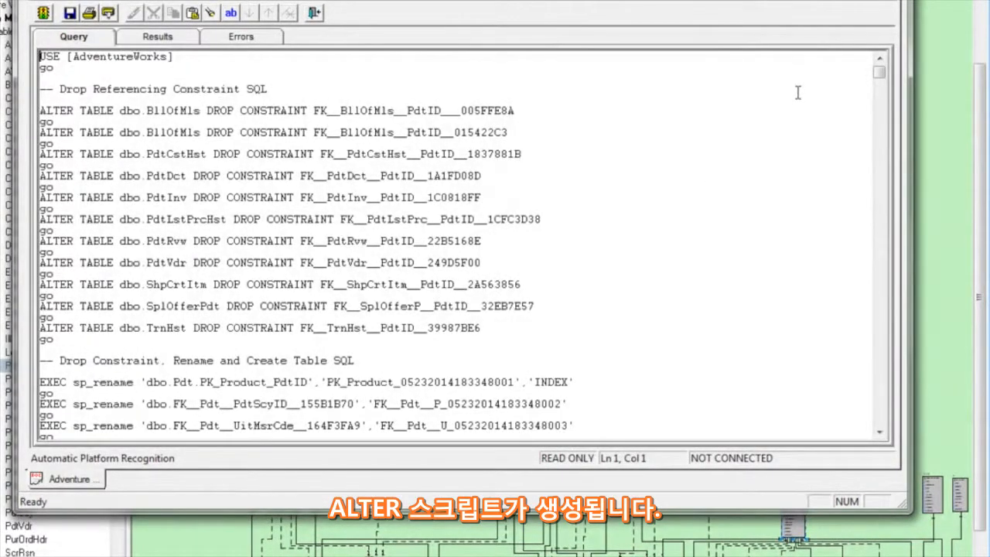
{"action": "left_click_drag", "start_coordinate": [879, 74], "coordinate": [886, 303]}
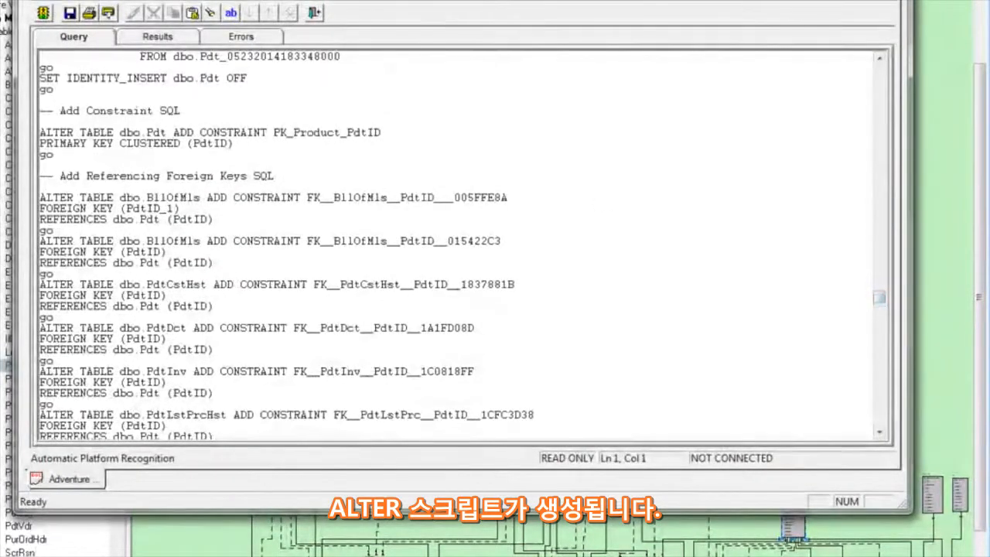
Step: Connect to the win2k3-embt-pm1 data source with the login password and execute the ALTER script
{"action": "left_click", "coordinate": [86, 1]}
{"action": "left_click", "coordinate": [147, 1]}
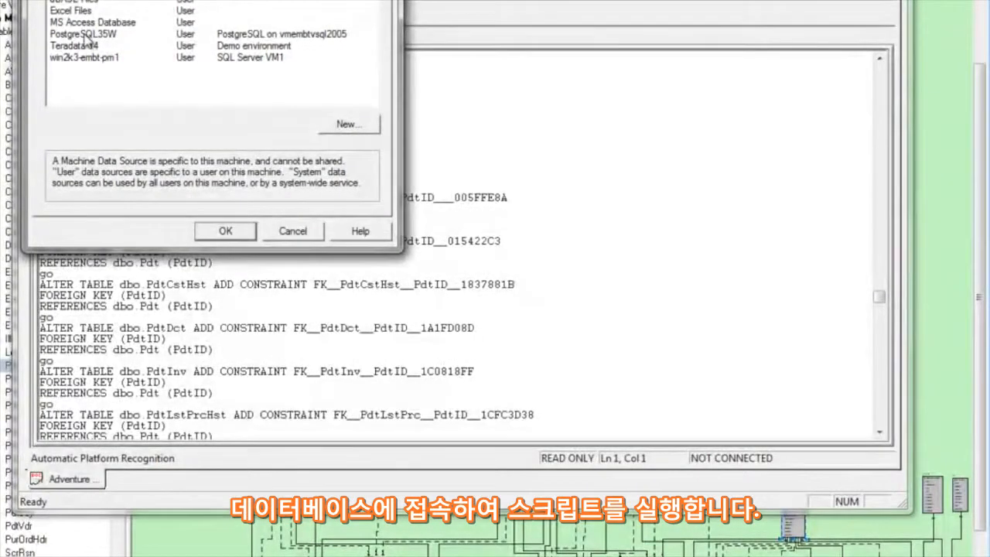
{"action": "left_click", "coordinate": [87, 57]}
{"action": "left_click", "coordinate": [226, 231]}
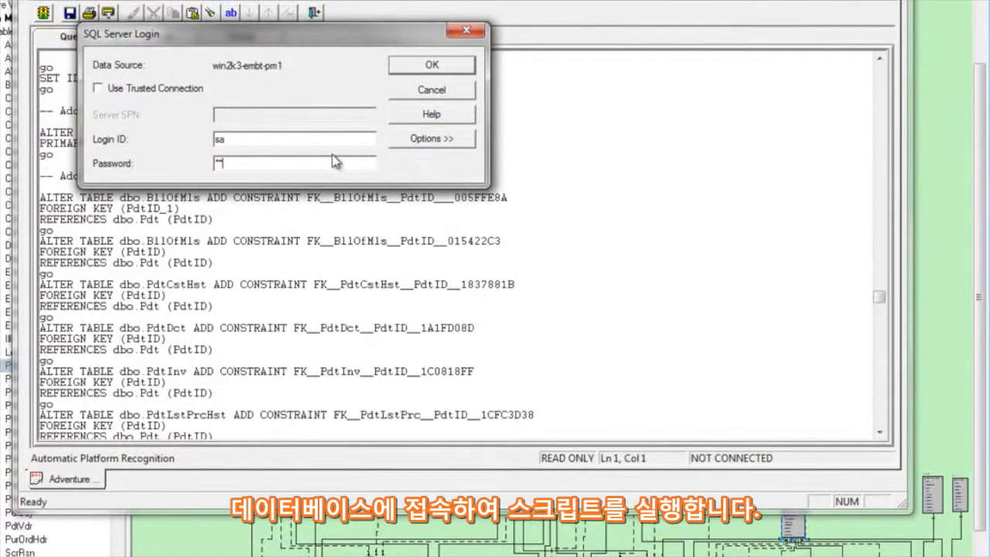
{"action": "left_click", "coordinate": [458, 65]}
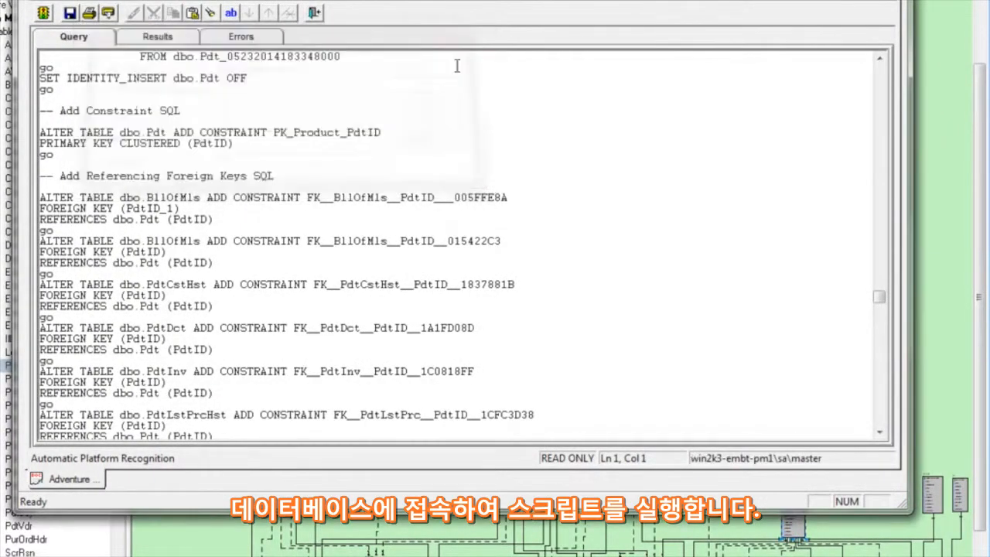
{"action": "left_click", "coordinate": [44, 13]}
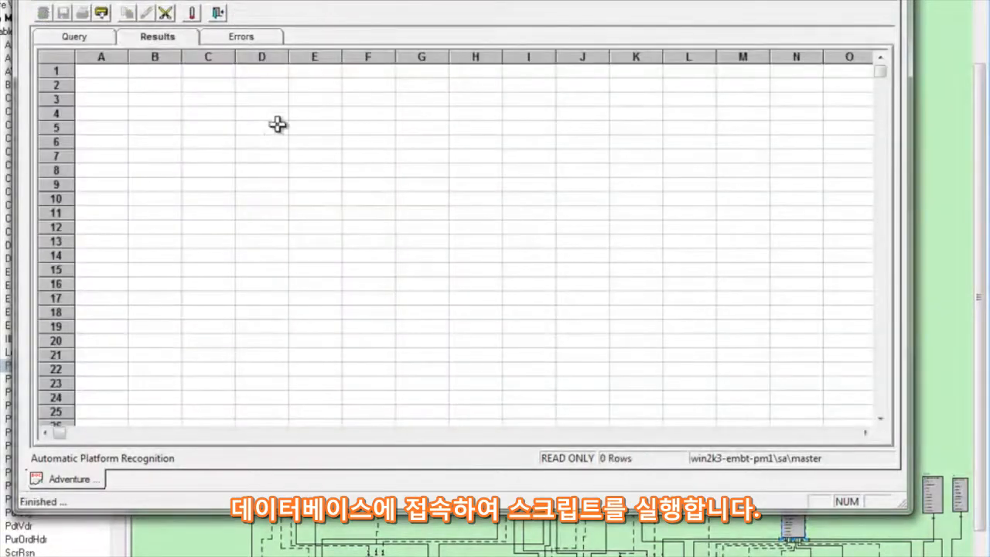